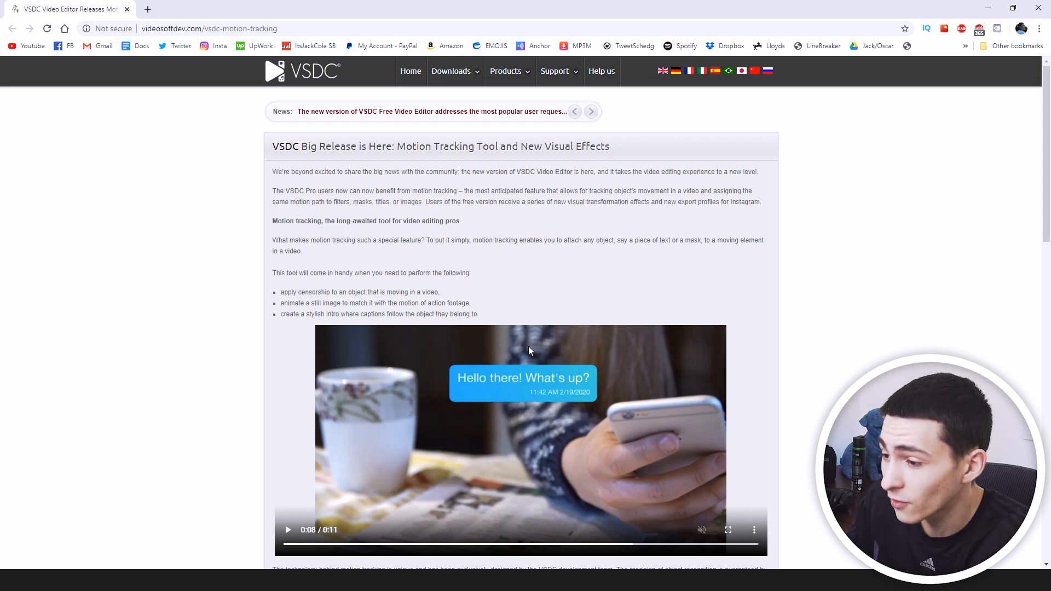
Read the VSDC motion tracking release article down to its list of further enhancements
scroll(521, 333, down, 3)
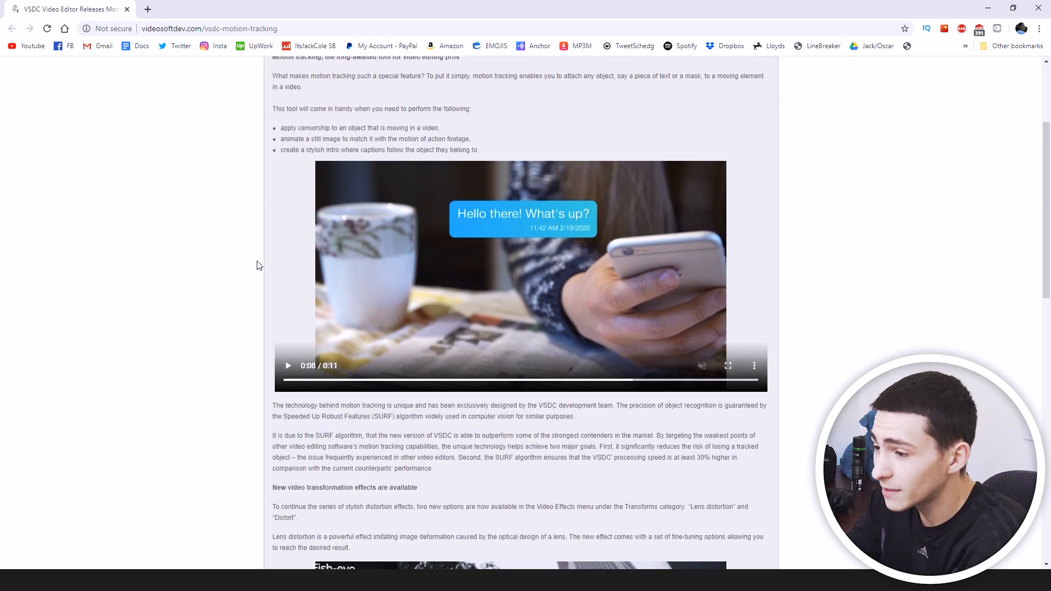
scroll(368, 275, down, 6)
scroll(136, 180, down, 2)
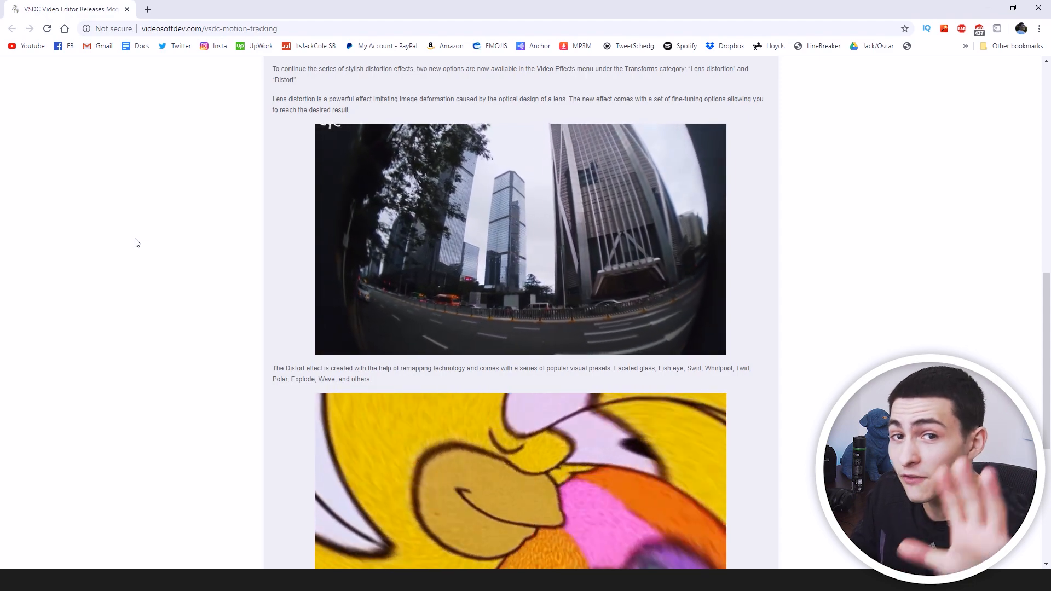
scroll(157, 178, down, 5)
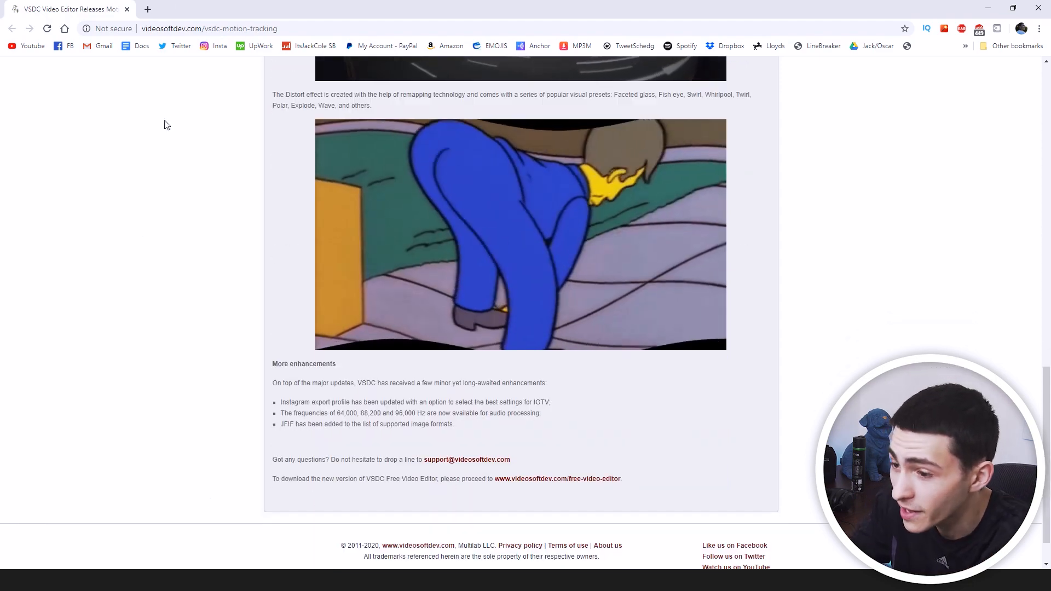
Switch to VSDC Video Editor and create a blank project at HD 1280x720 and 30 fps
key(alt+Tab)
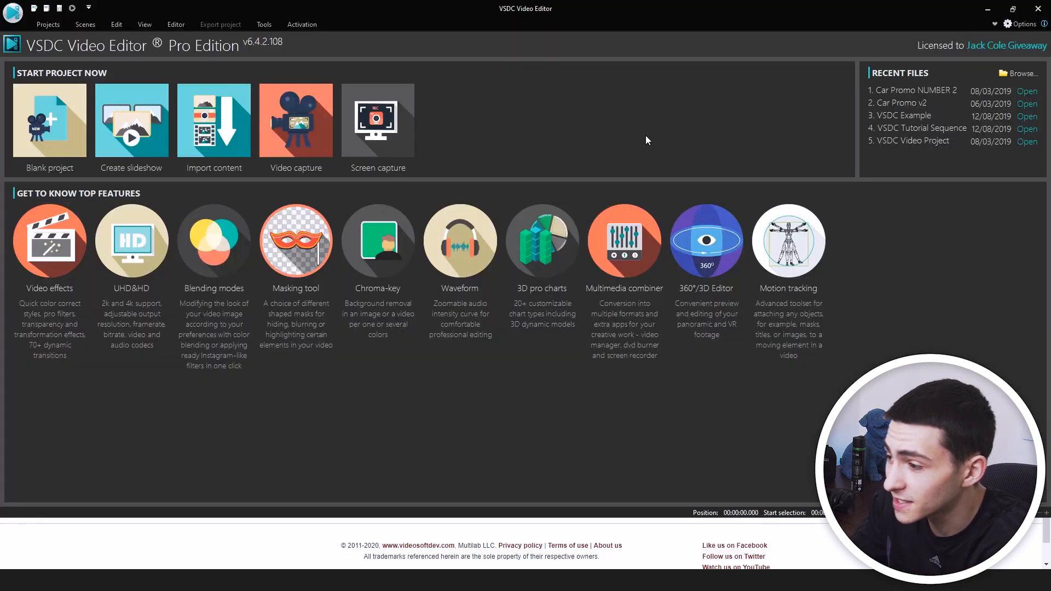
click(1012, 8)
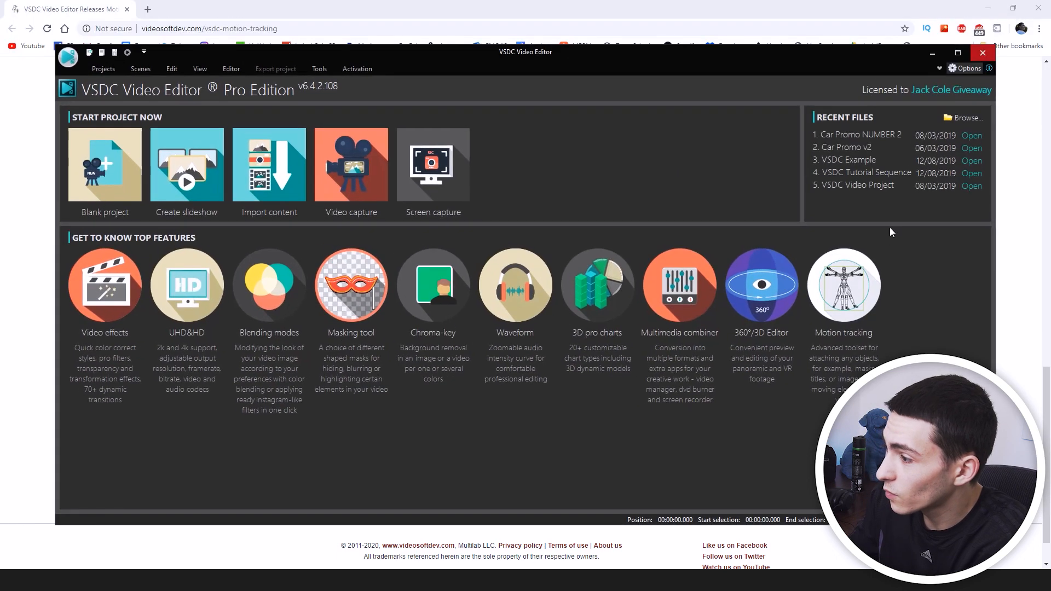
click(959, 54)
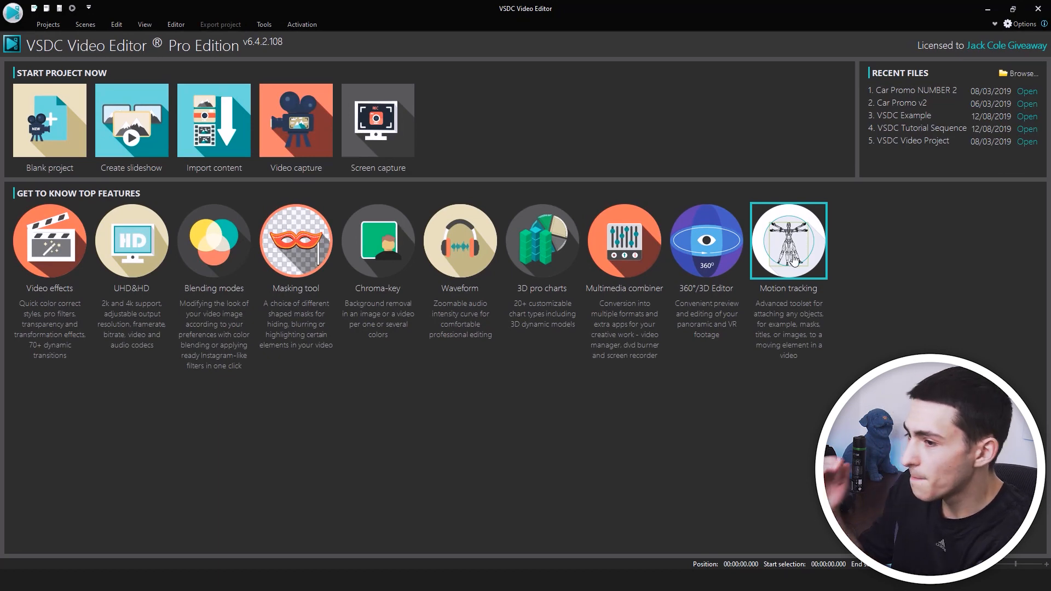
click(53, 108)
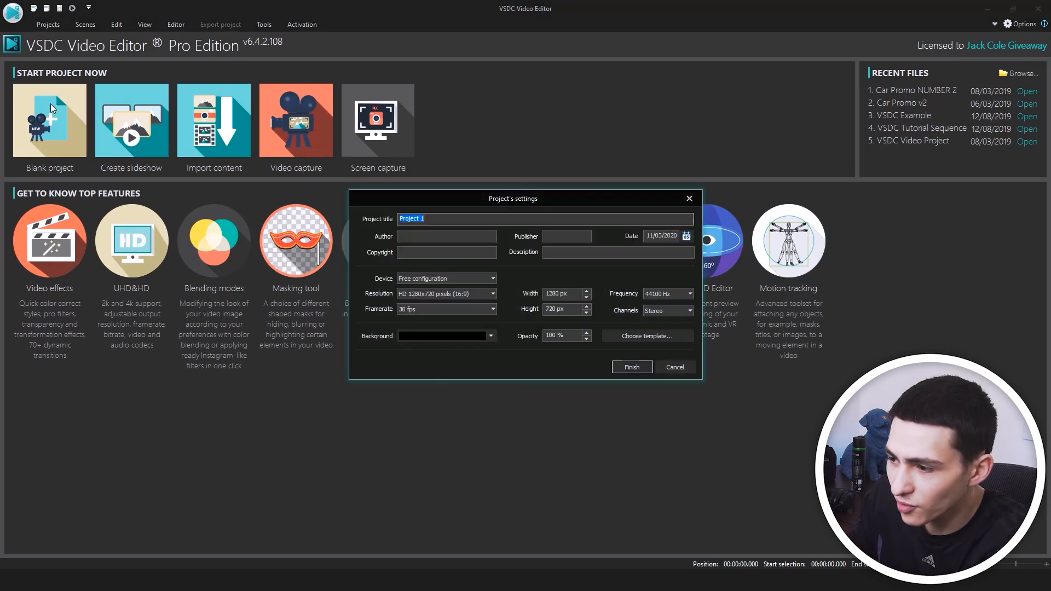
click(626, 364)
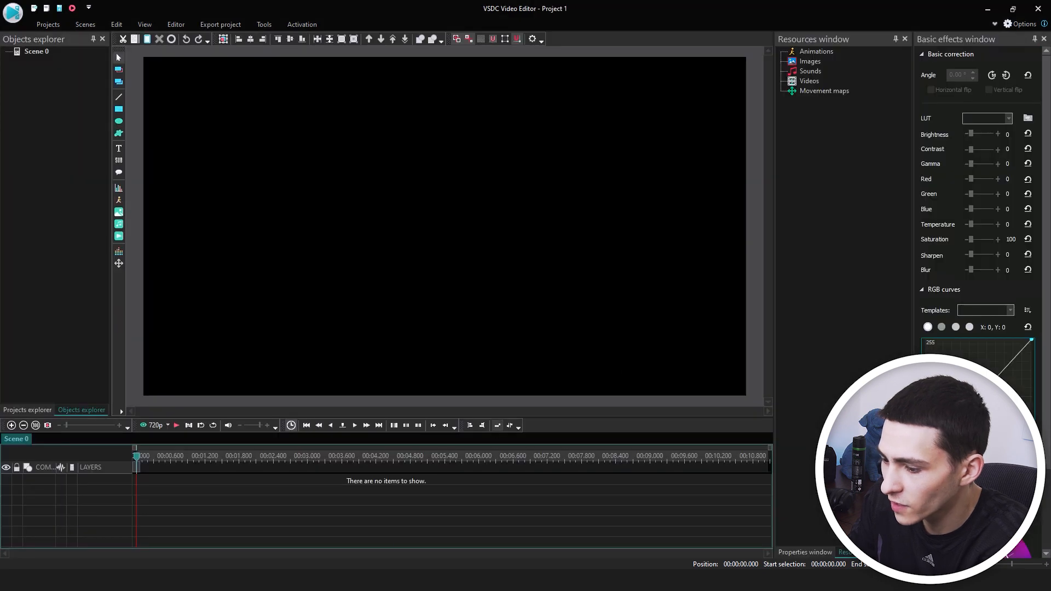
Import the Basic Tracking video from the YouTube Videos folder onto the timeline
click(310, 579)
drag(407, 6, 460, 40)
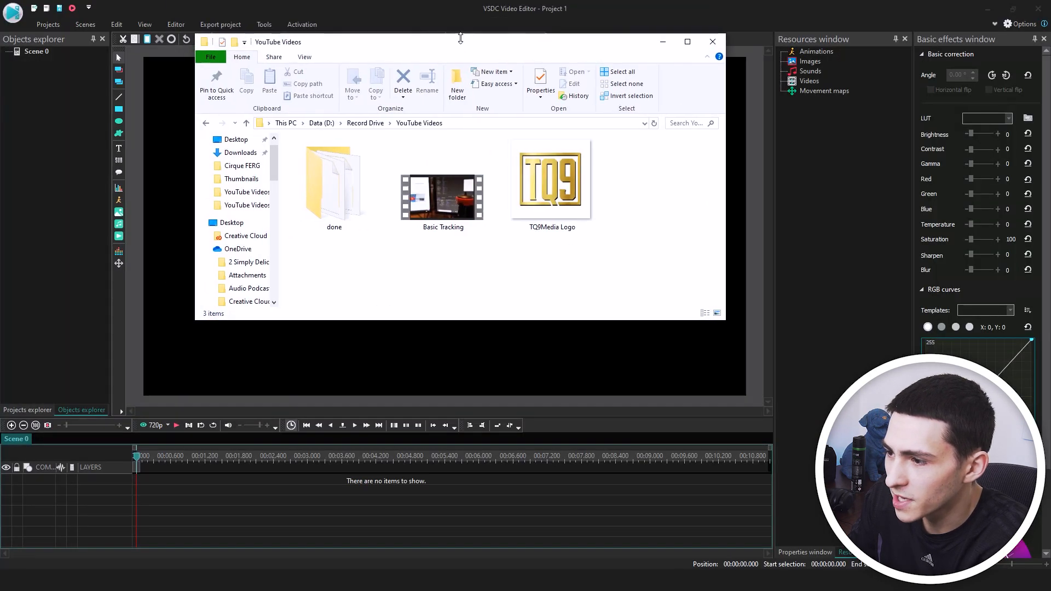
drag(471, 272, 432, 187)
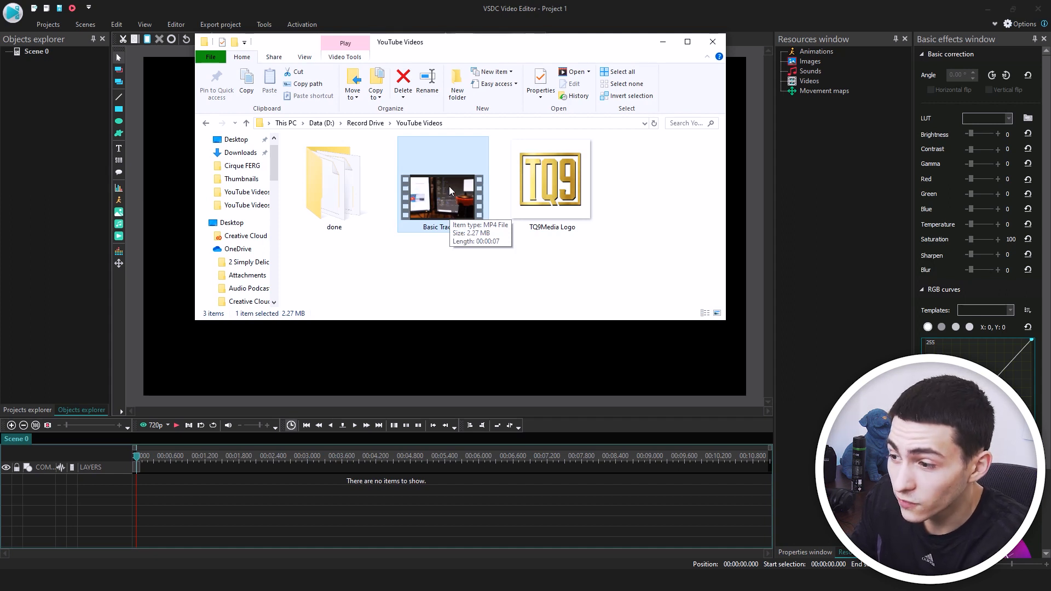
drag(452, 175, 249, 484)
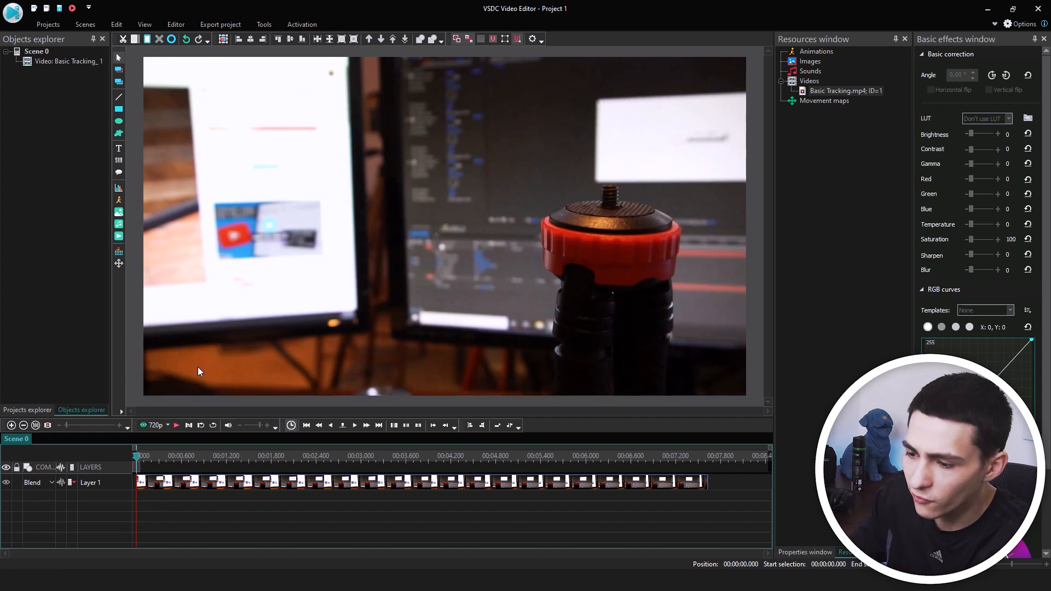
Create a movement map from the Basic Tracking clip and save it as Movement Map #1 in YouTube Videos
right_click(164, 482)
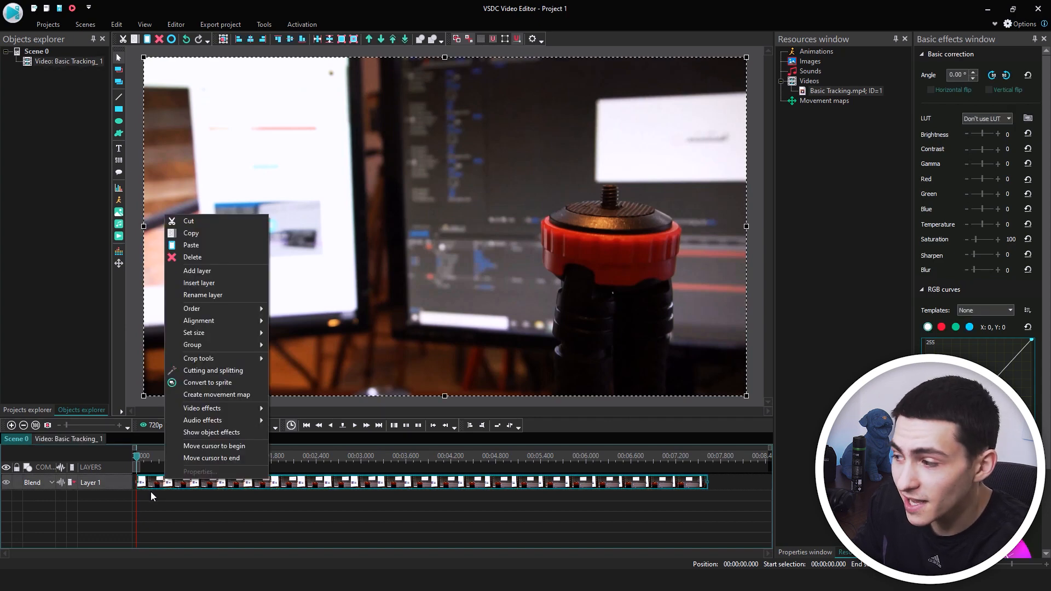
right_click(150, 485)
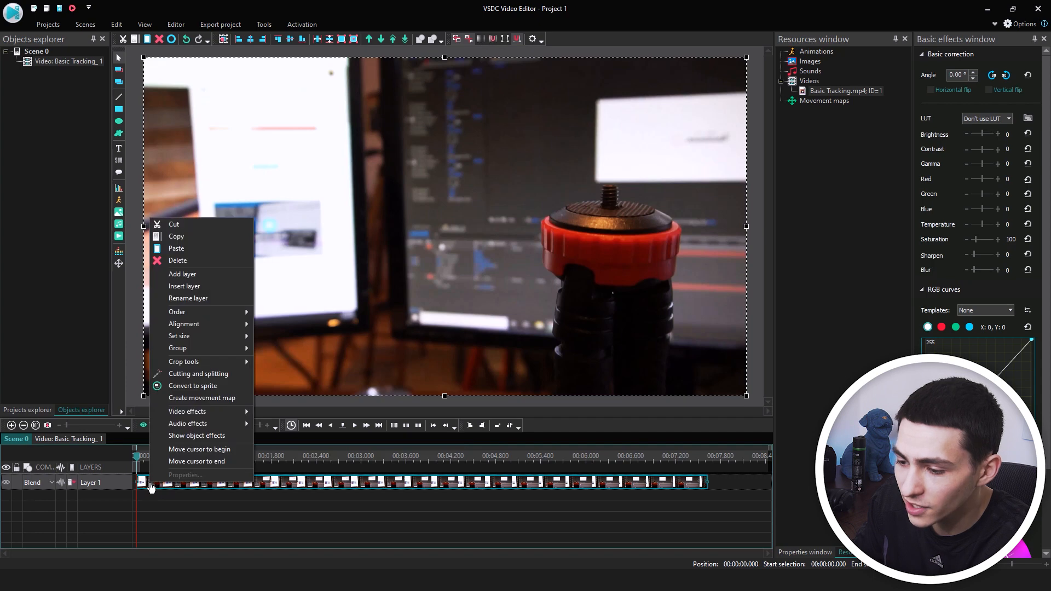
click(231, 399)
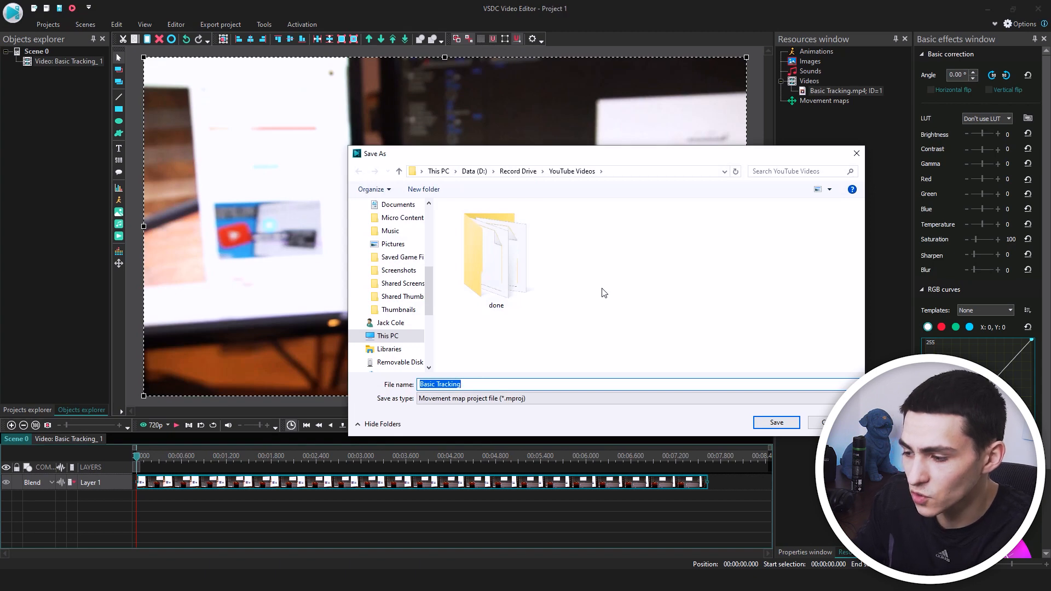
text(Movem)
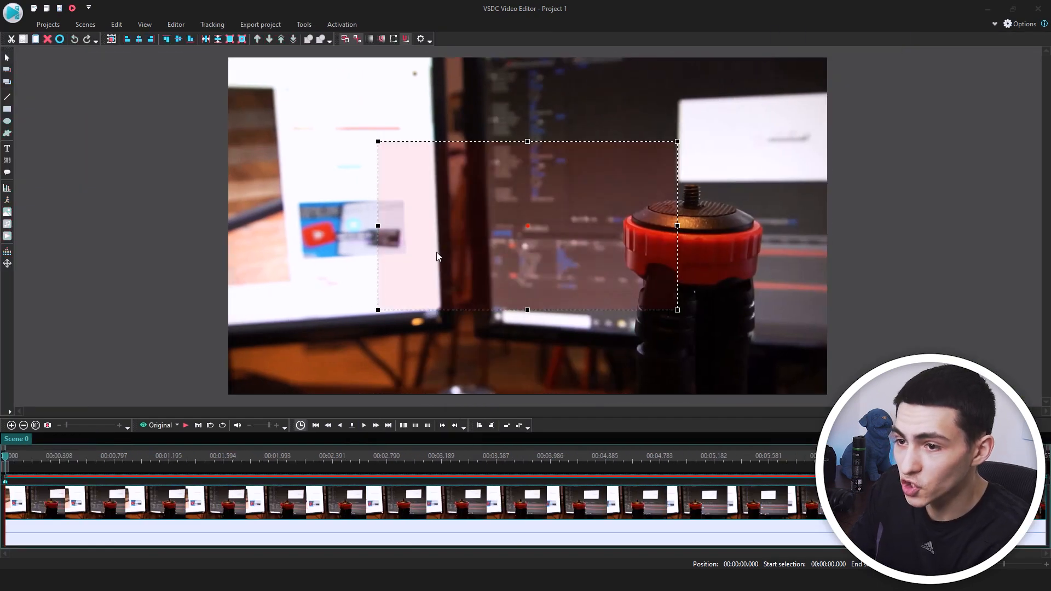
Shrink the tracking area to a much smaller rectangle by its upper corner
click(212, 26)
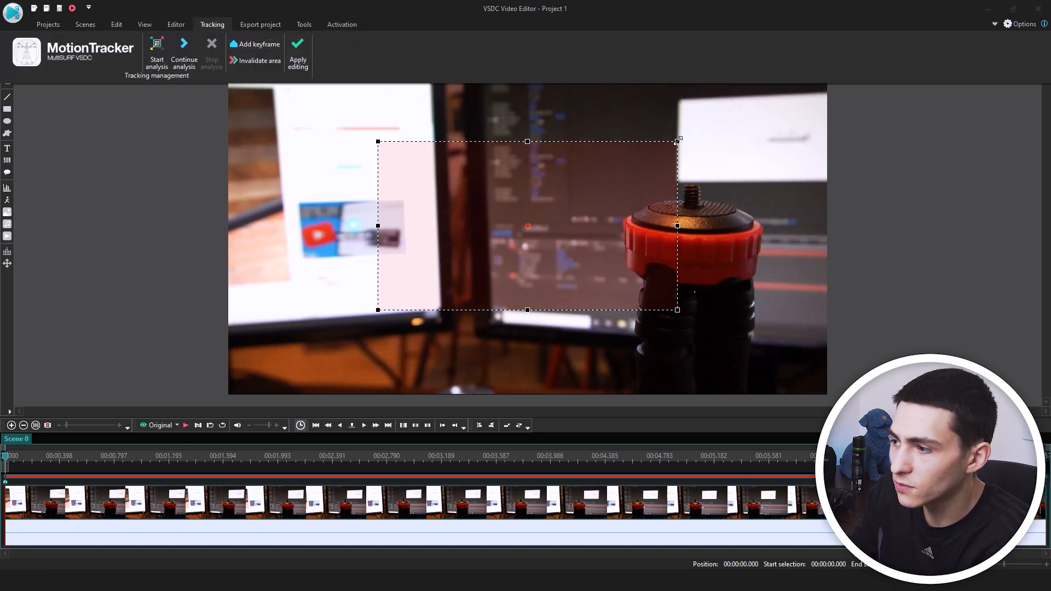
drag(677, 141, 486, 226)
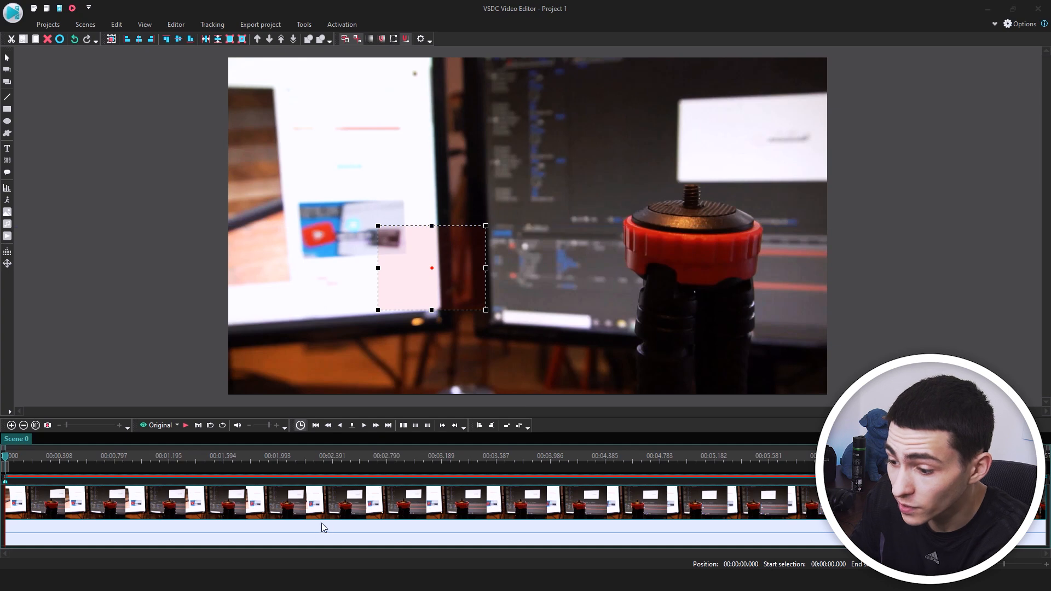
Look at the TQ9Media Logo image in the YouTube Videos folder and return to the editor
click(310, 579)
click(633, 211)
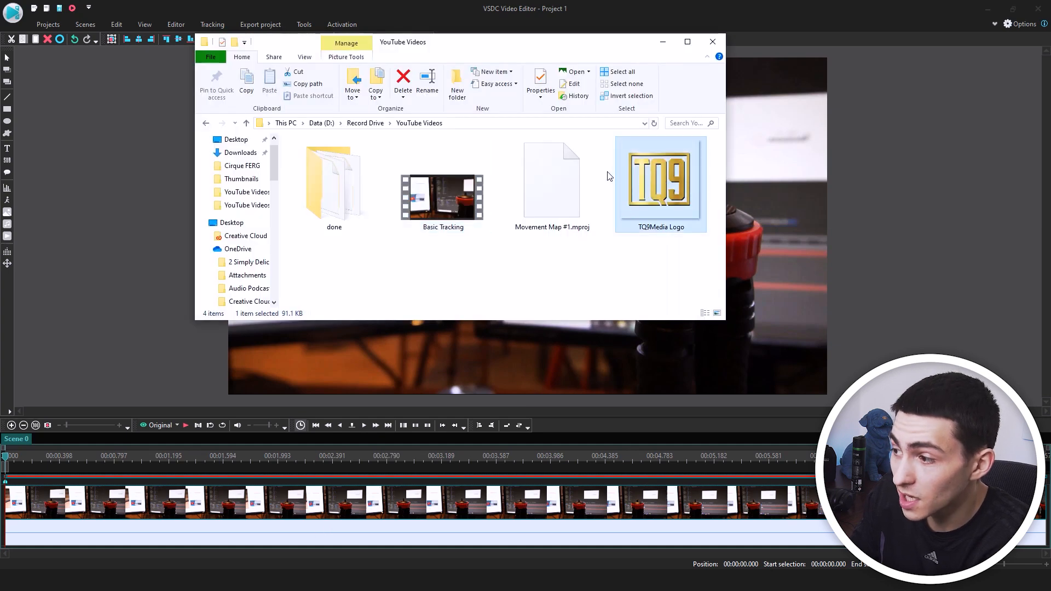
click(660, 7)
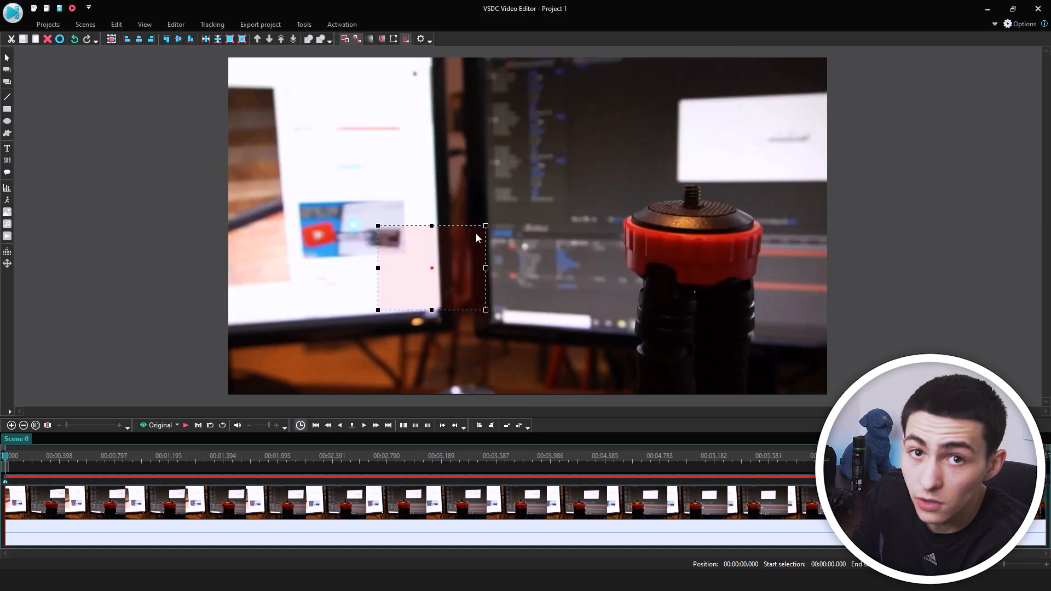
Fit the tracking area tightly around the screw on top of the tripod and run the motion analysis
drag(486, 226, 715, 169)
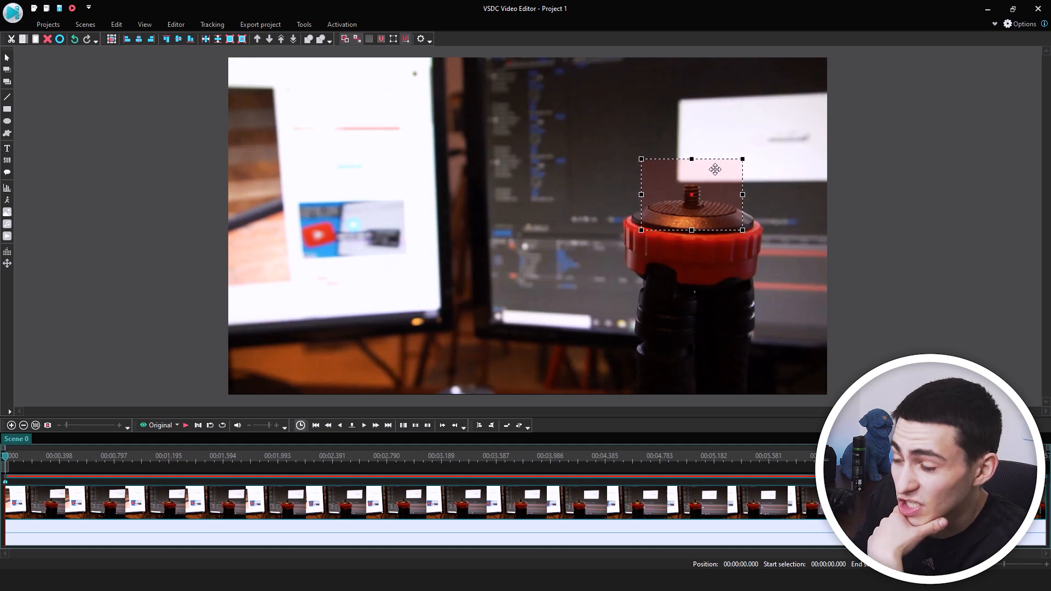
drag(744, 230, 698, 201)
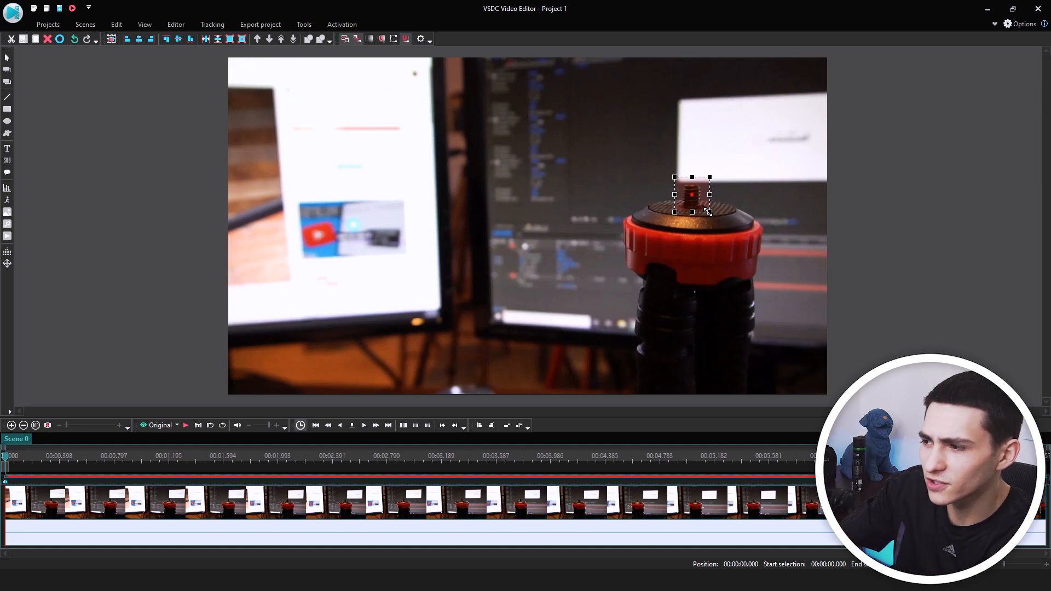
click(212, 24)
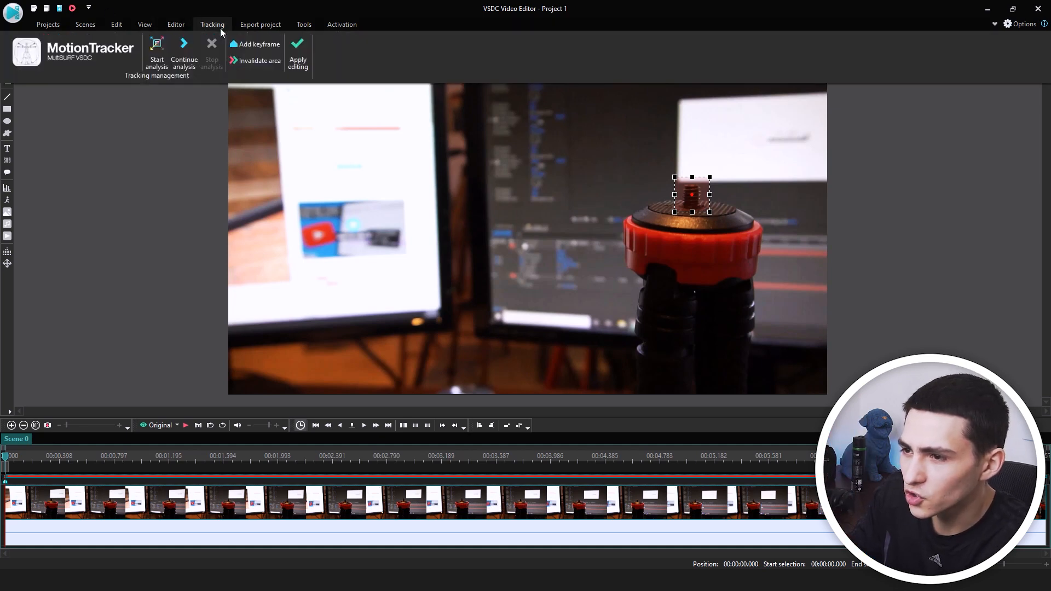
click(183, 47)
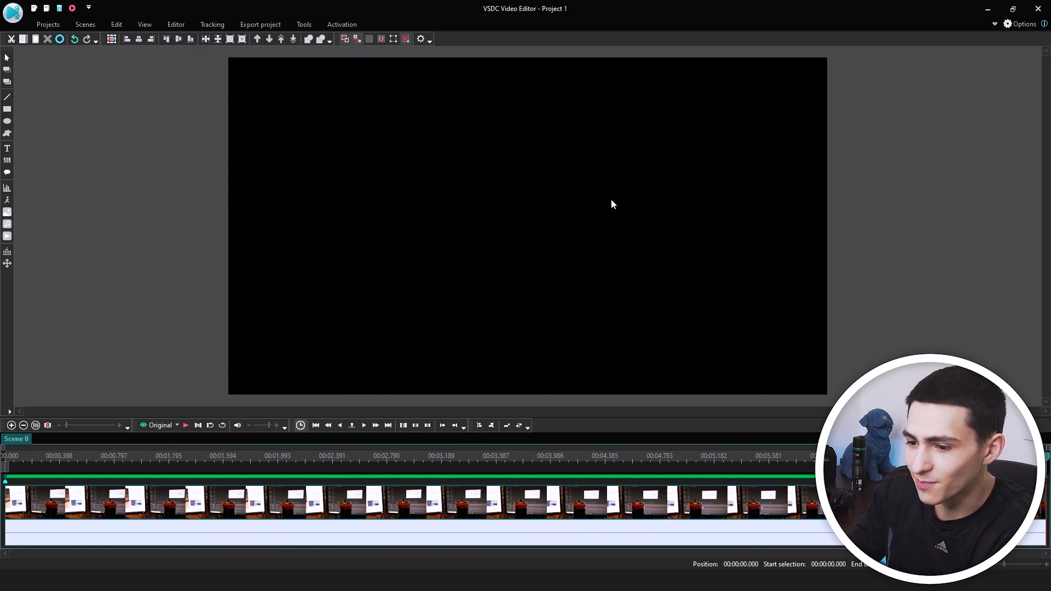
Apply the tracking edits and save the movement map project
click(213, 26)
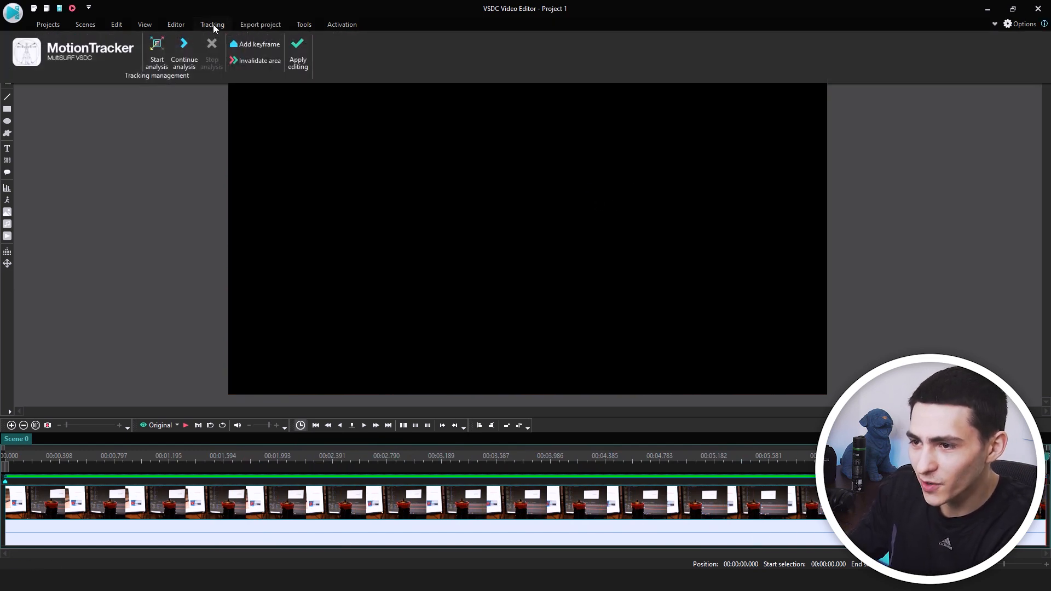
click(298, 55)
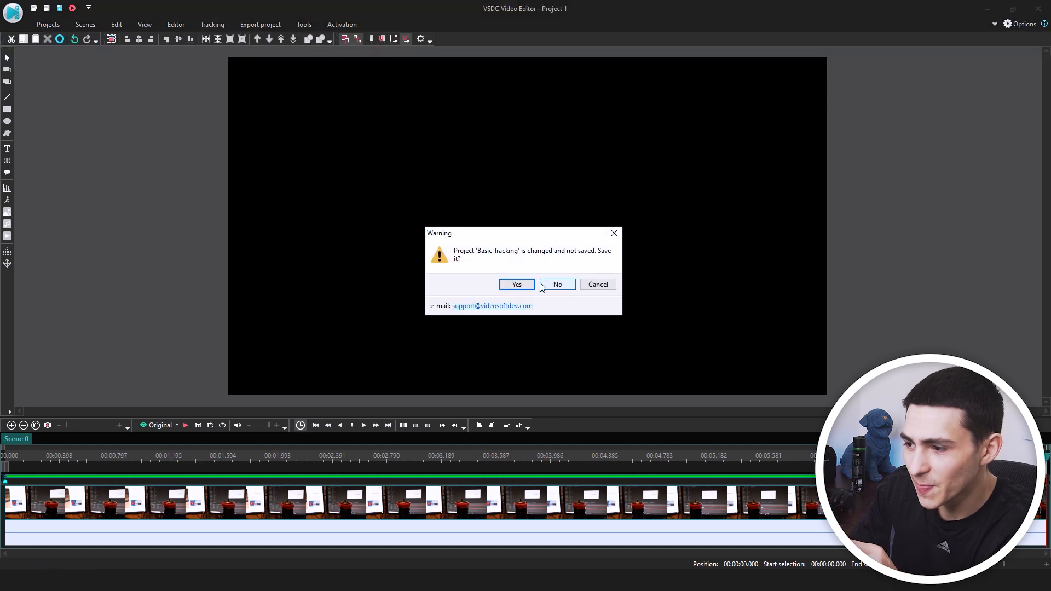
click(518, 282)
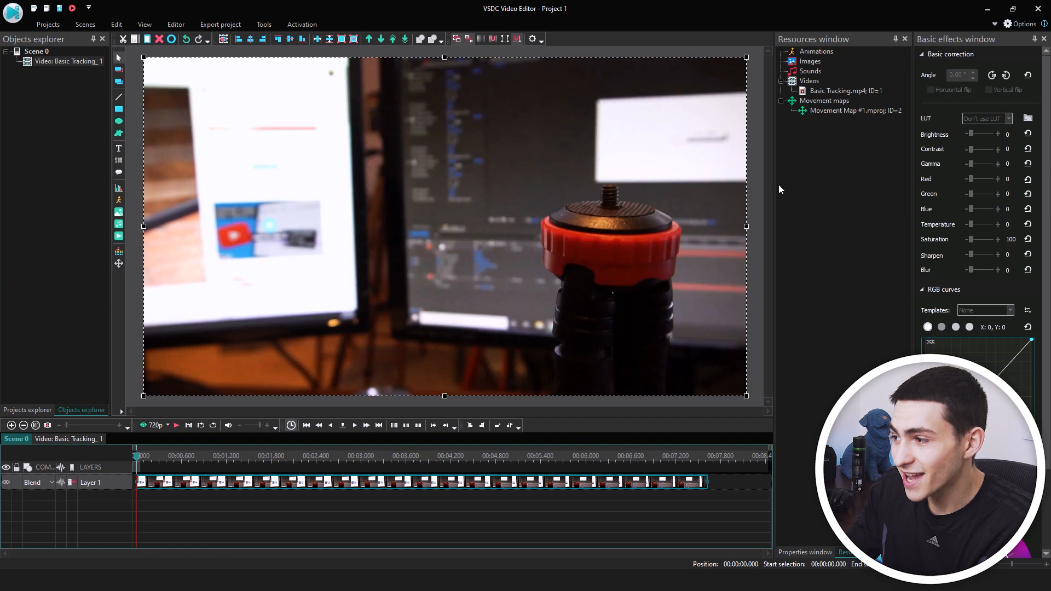
Examine the project's movement map resources and the object properties, including the saved Movement Map #1
click(844, 101)
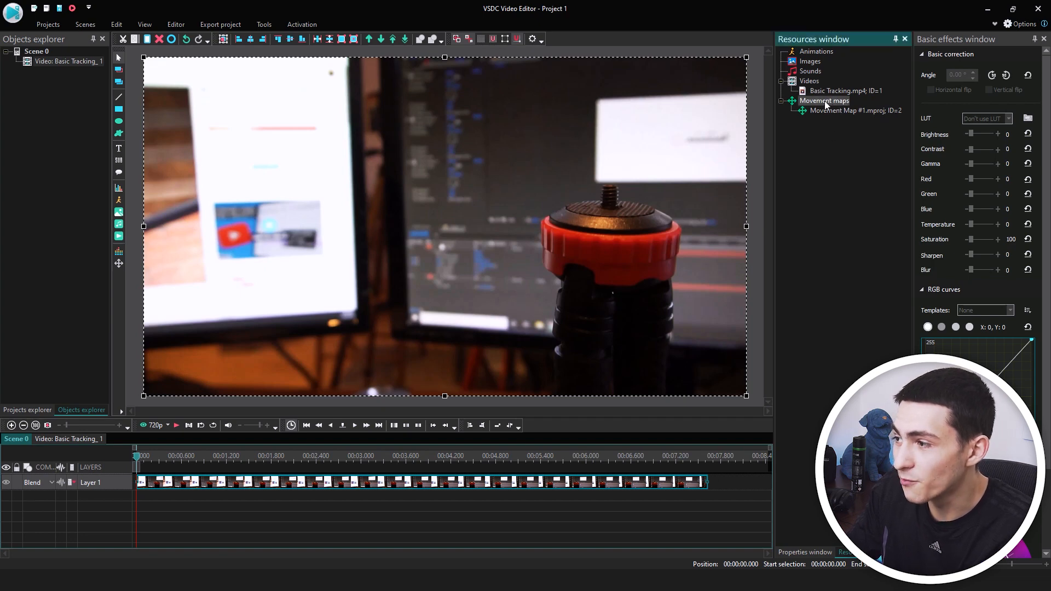
click(806, 553)
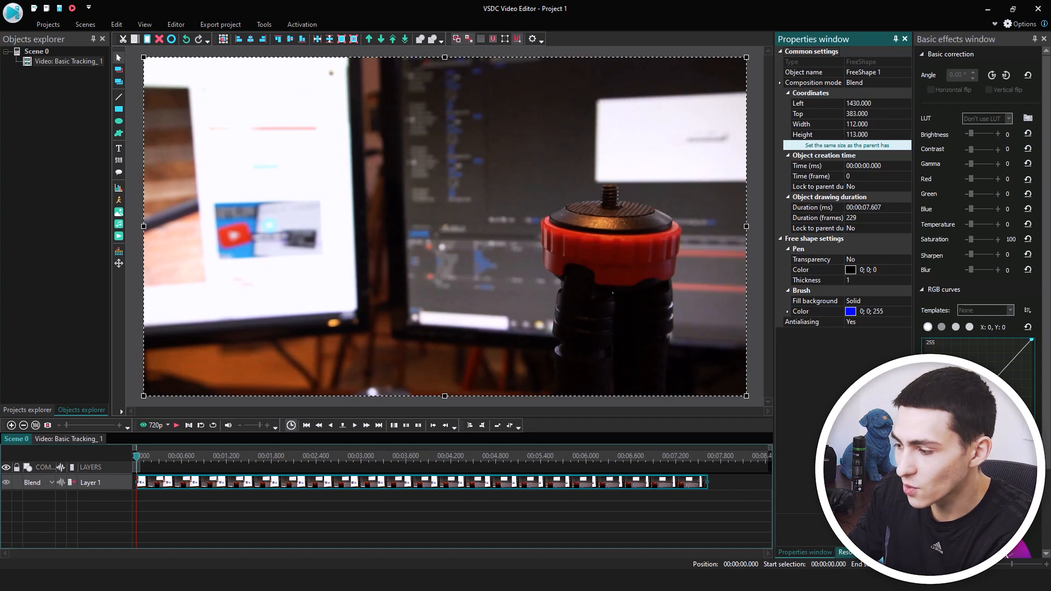
click(851, 551)
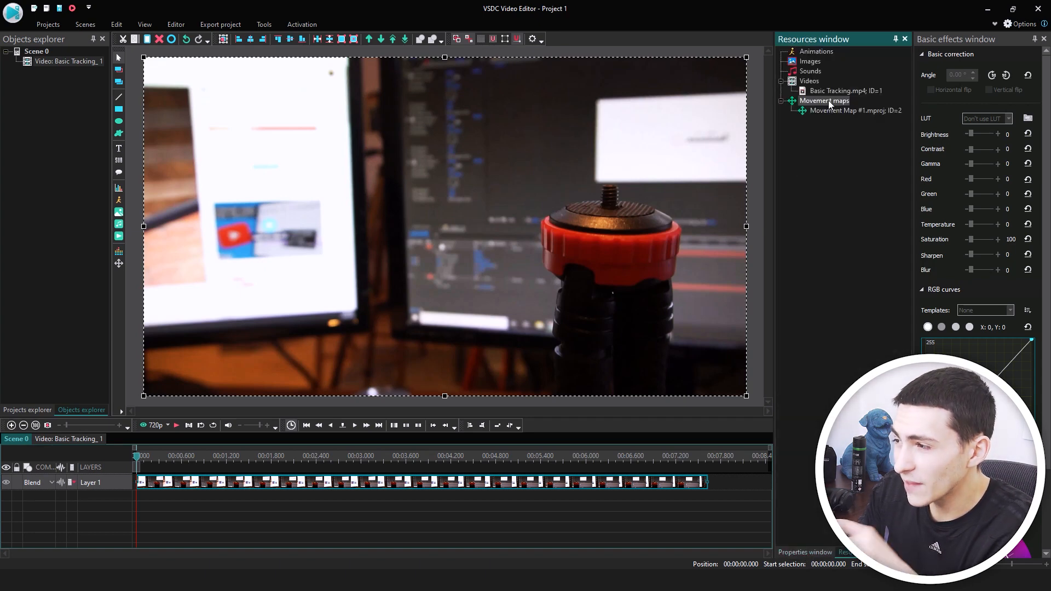
click(841, 109)
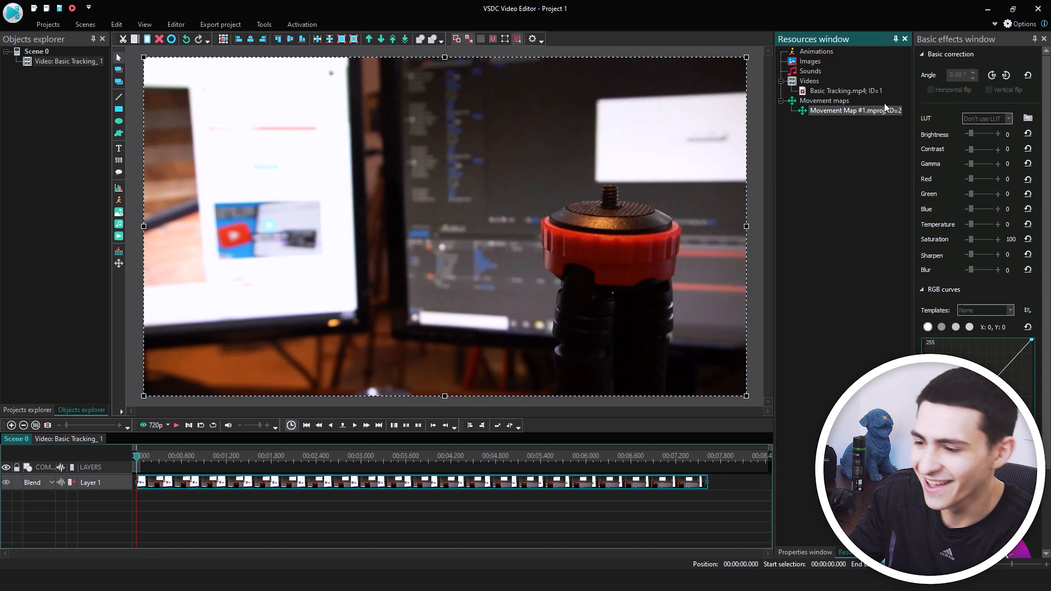
Add the TQ9Media Logo image on a layer above the video, scaled down and placed just above the tripod screw
key(alt+Tab)
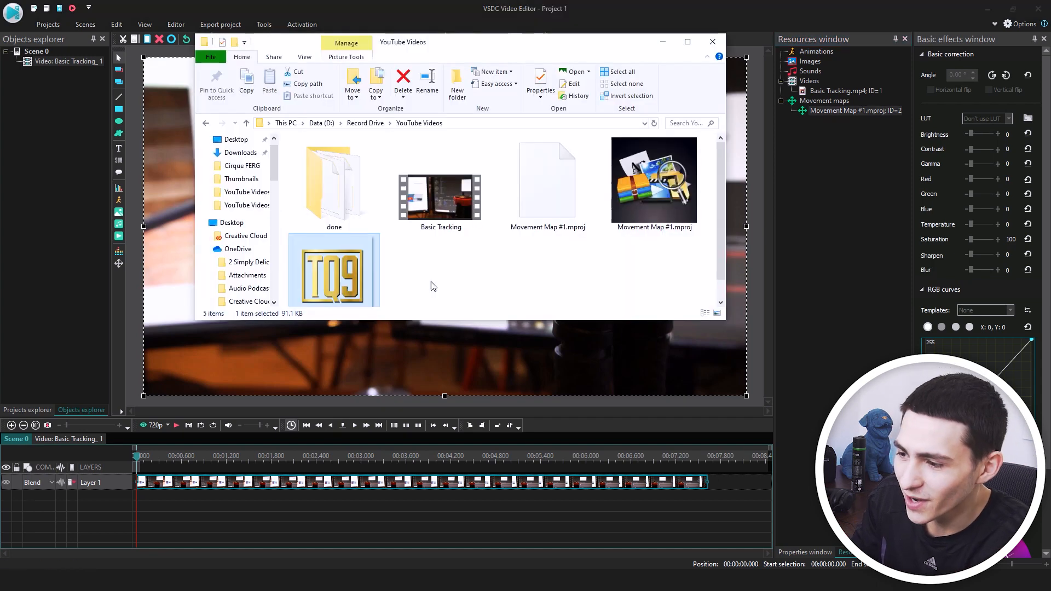
drag(369, 270, 149, 481)
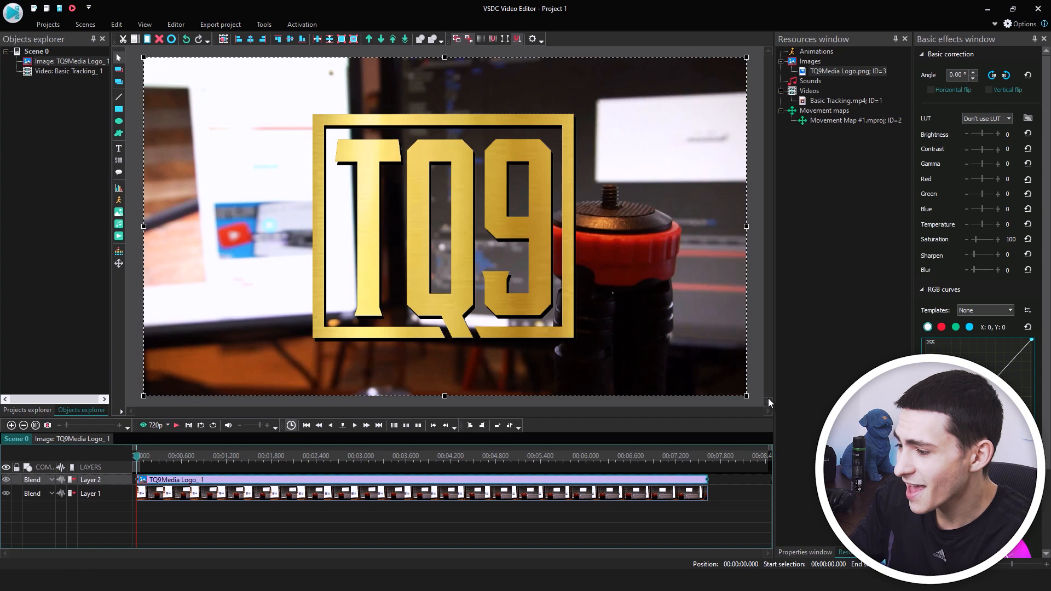
drag(746, 395, 353, 177)
drag(317, 130, 660, 154)
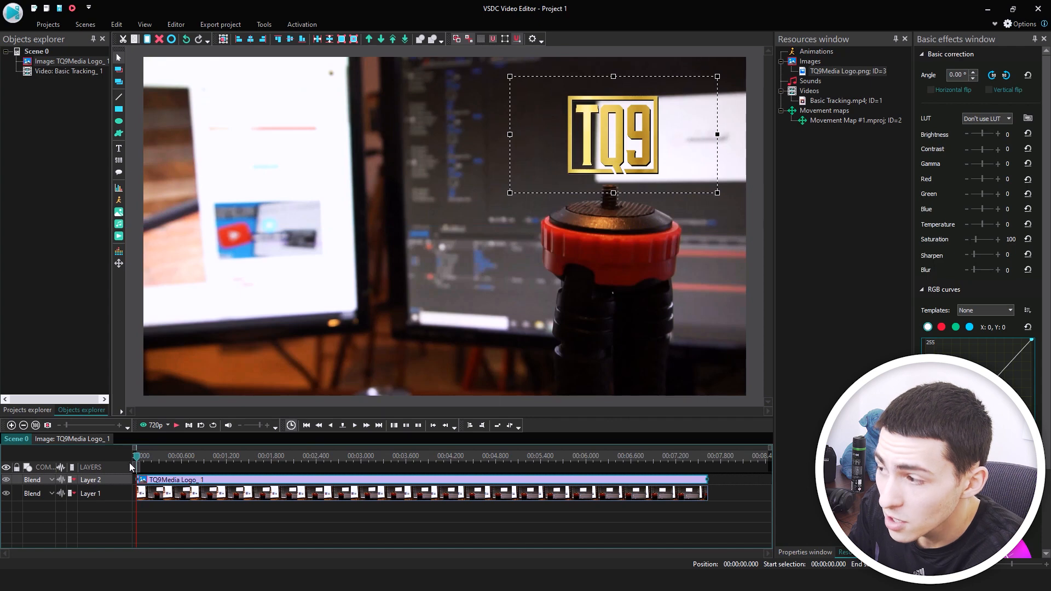
drag(632, 154, 630, 156)
click(501, 525)
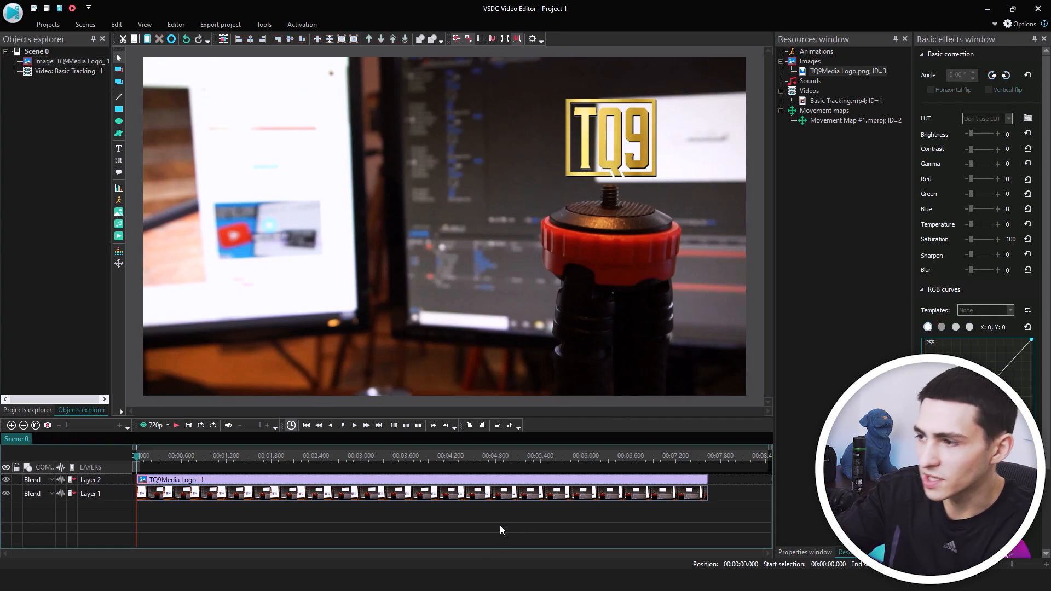
click(221, 481)
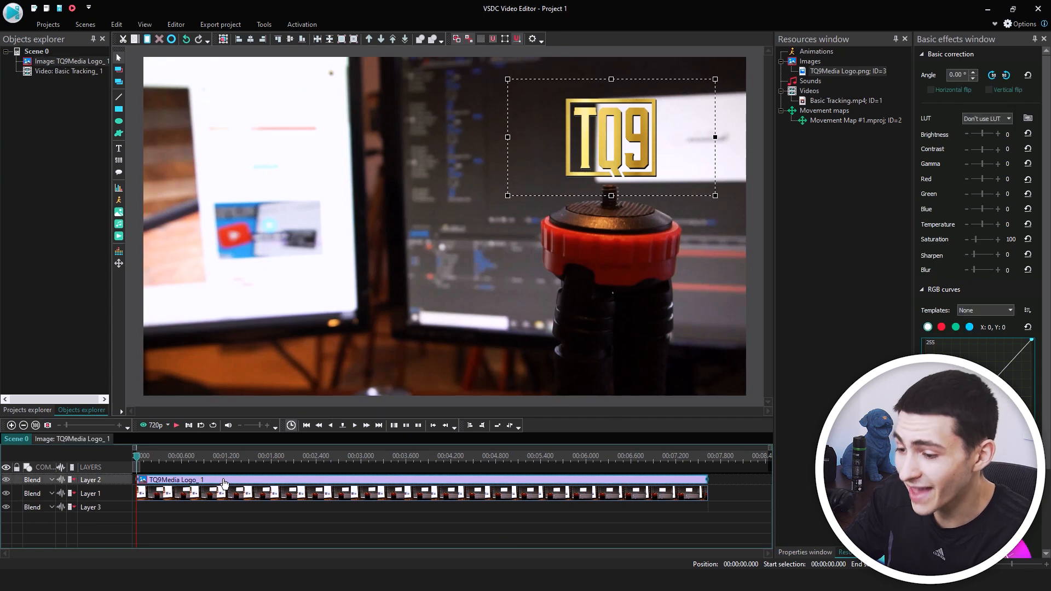
Add a movement map inside the TQ9Media Logo image using the Movement Map #1.mproj resource, and return to Scene 0
double_click(252, 481)
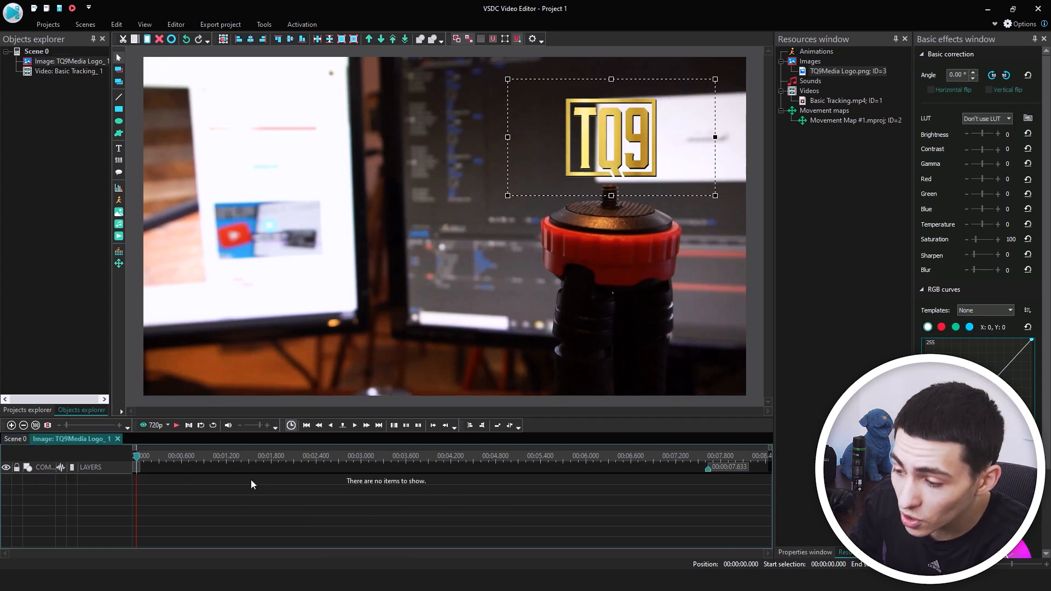
click(172, 24)
click(54, 55)
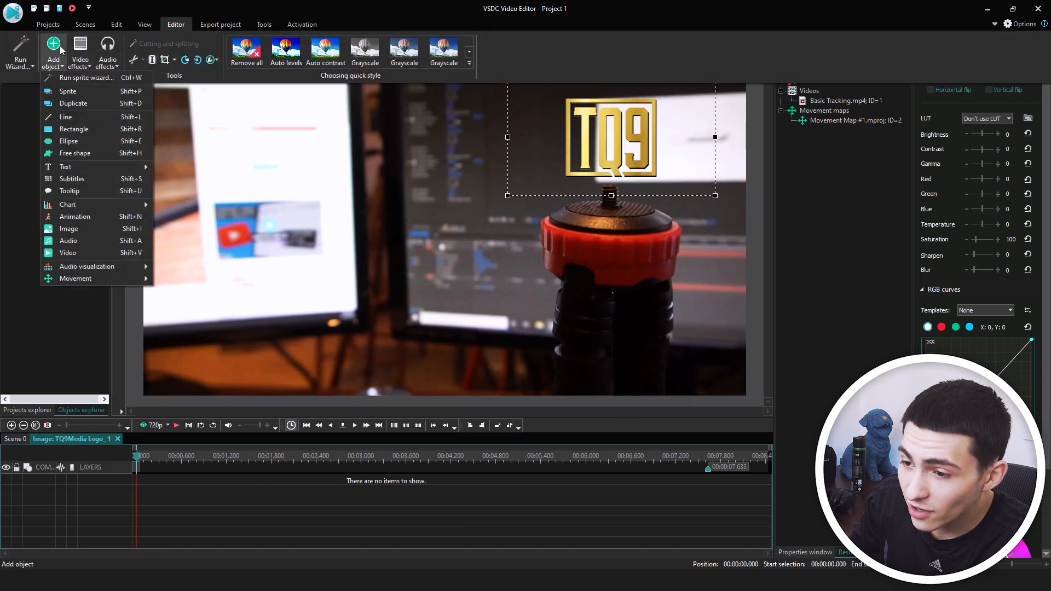
mouse_move(111, 281)
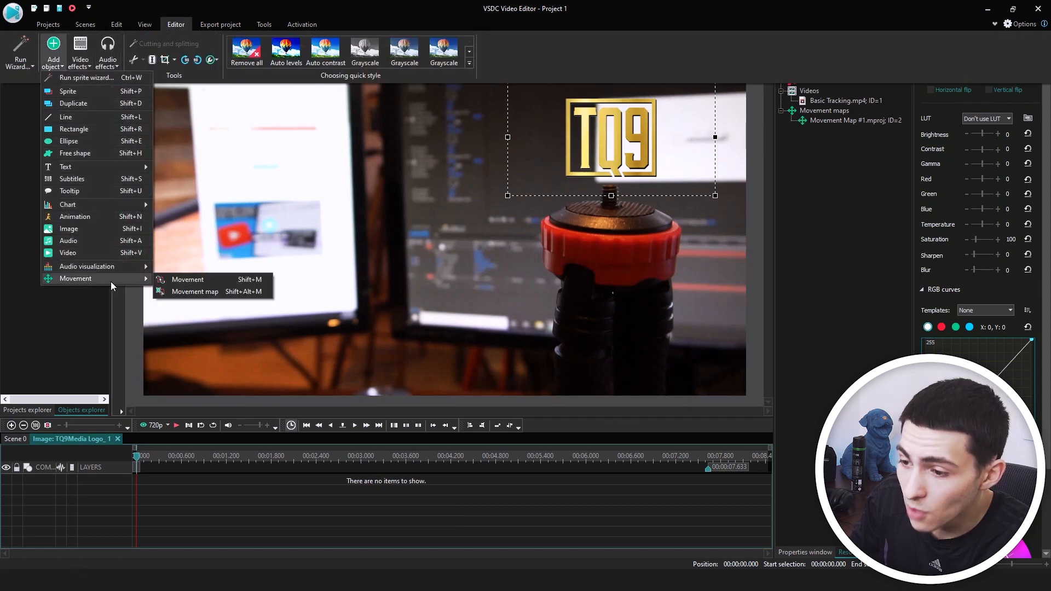
click(190, 293)
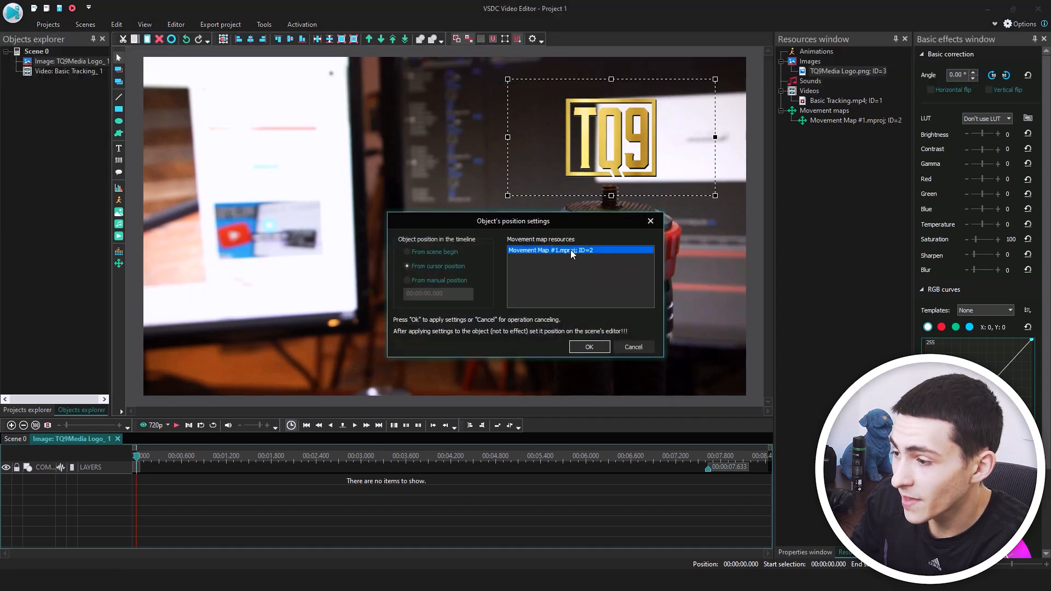
click(590, 347)
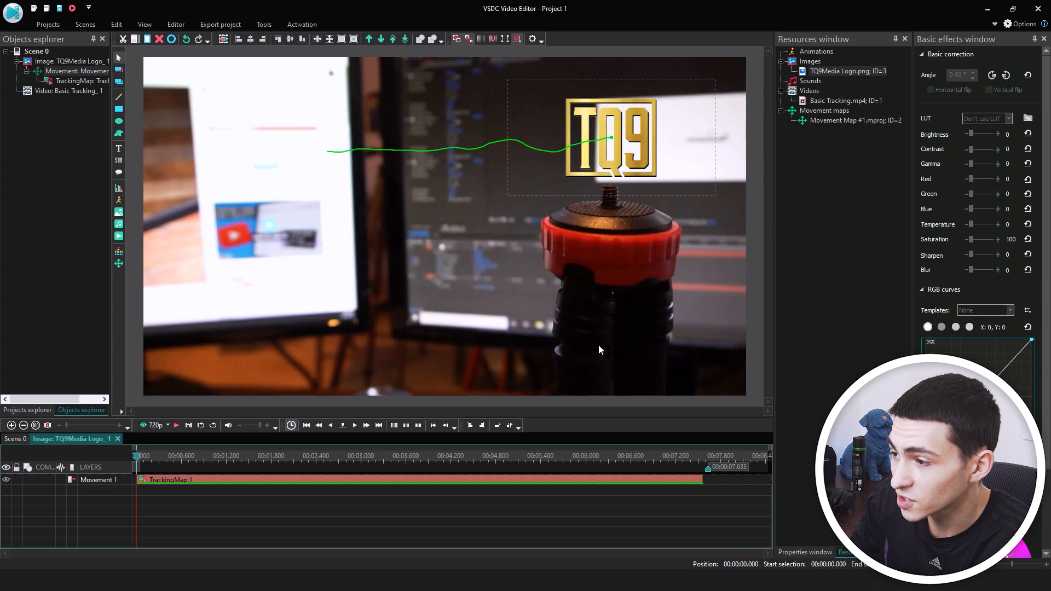
click(17, 438)
click(234, 520)
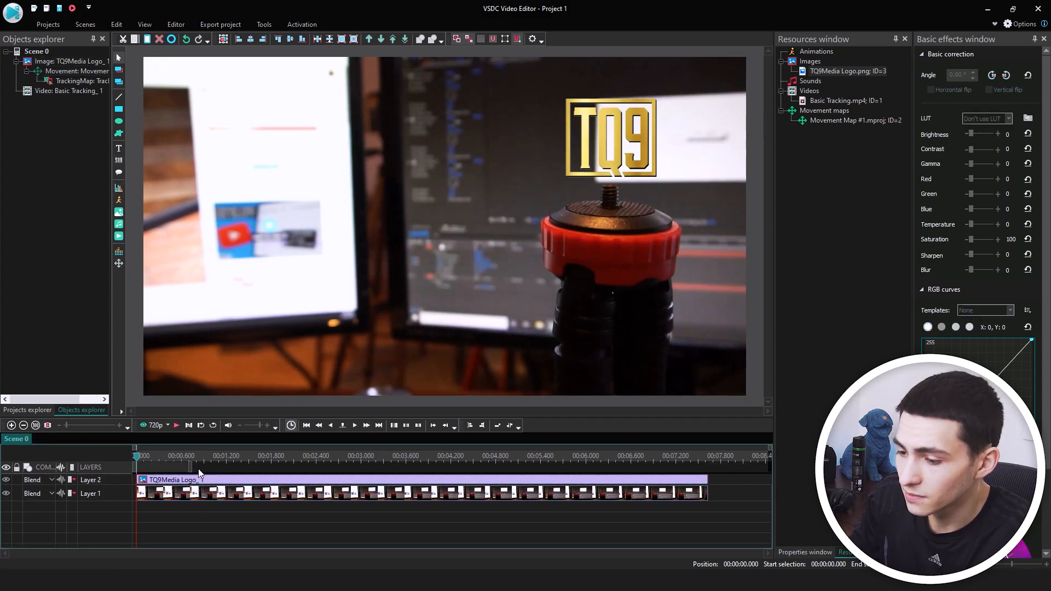
Play the scene repeatedly from the start to check the logo's tracking above the tripod screw, and return the playhead to the beginning
drag(189, 467, 765, 467)
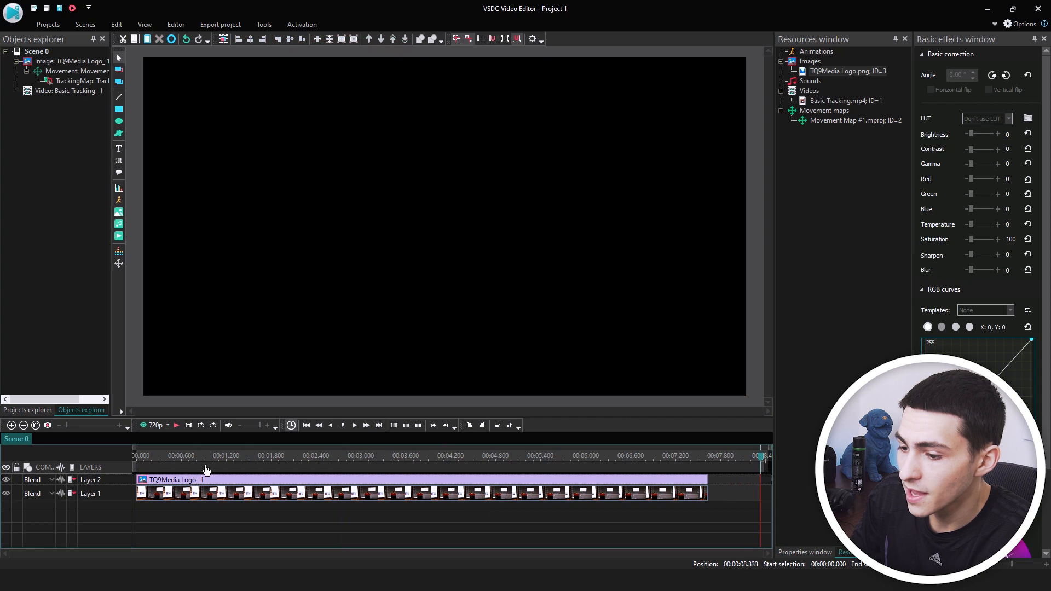
drag(192, 460, 74, 457)
key(space)
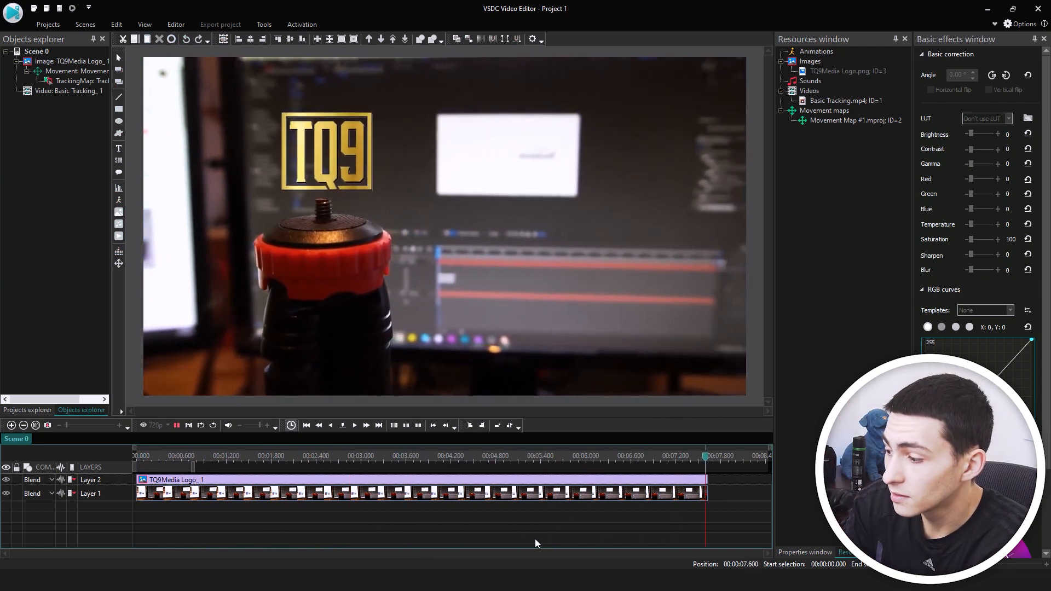
drag(208, 461, 136, 461)
key(space)
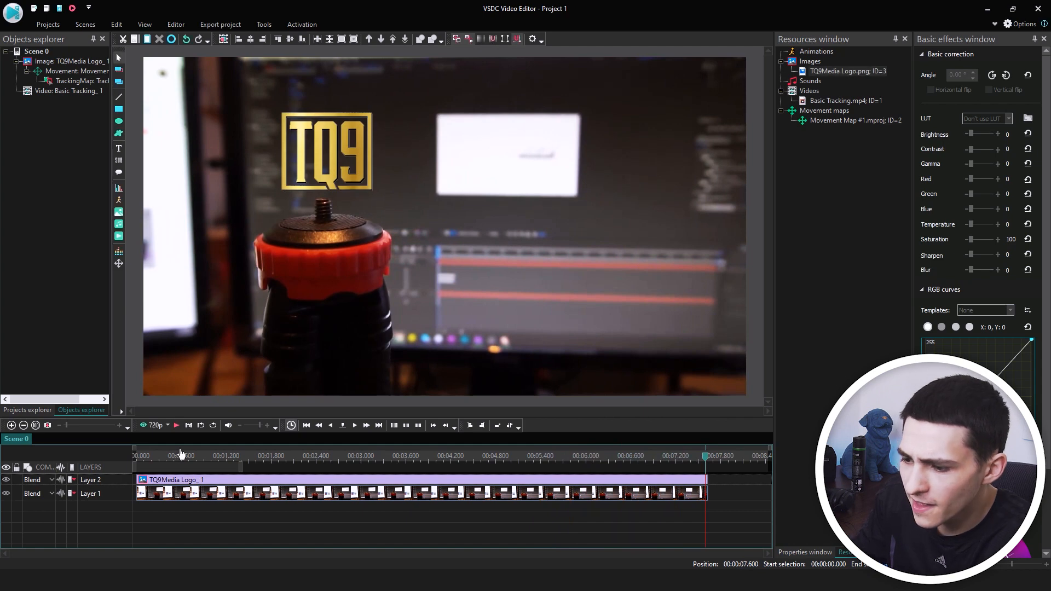
key(space)
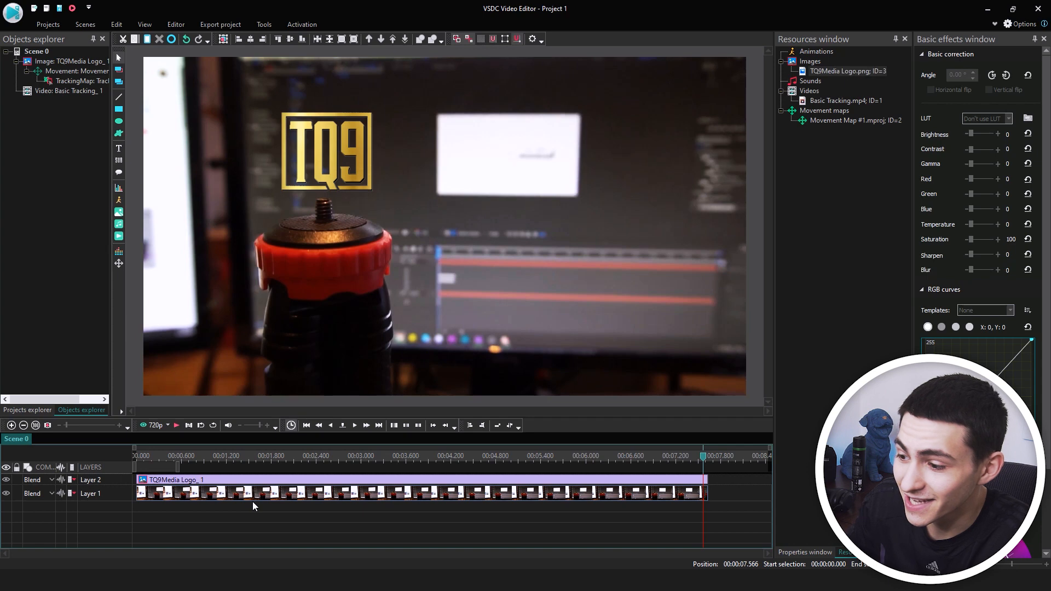
click(312, 457)
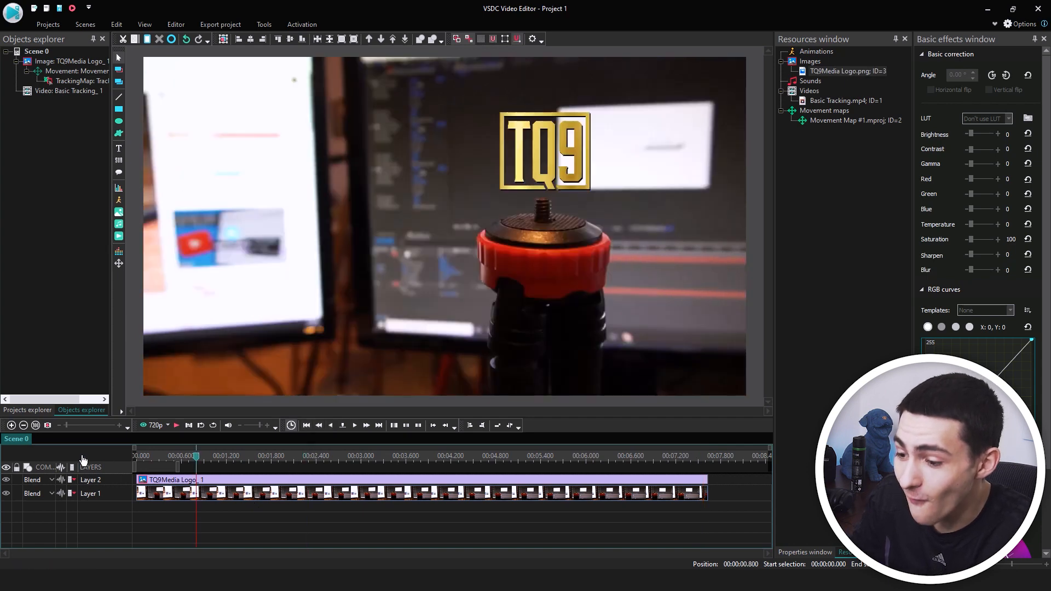
click(197, 459)
drag(197, 461, 84, 457)
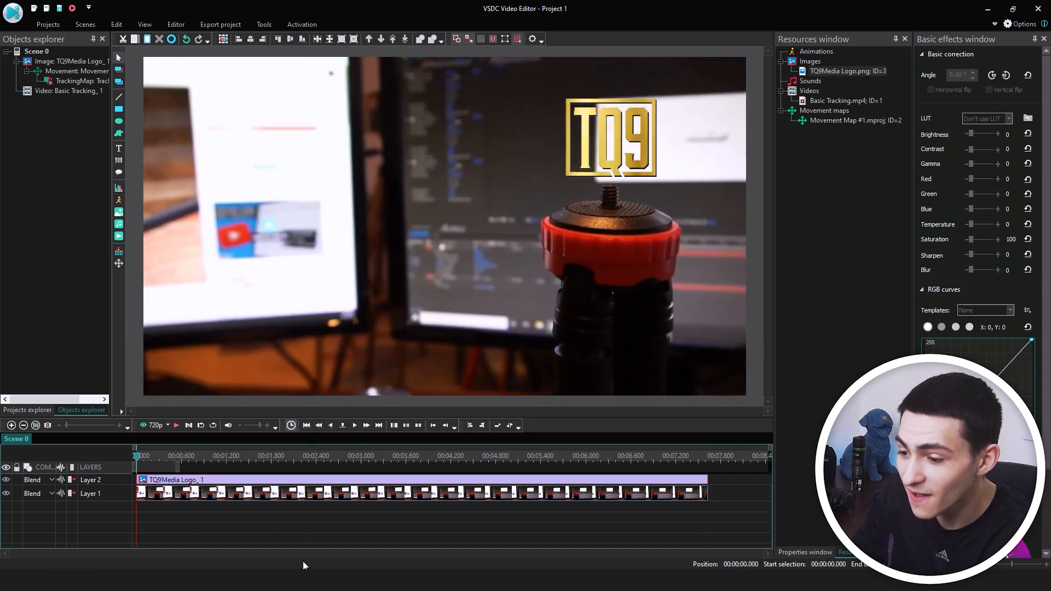